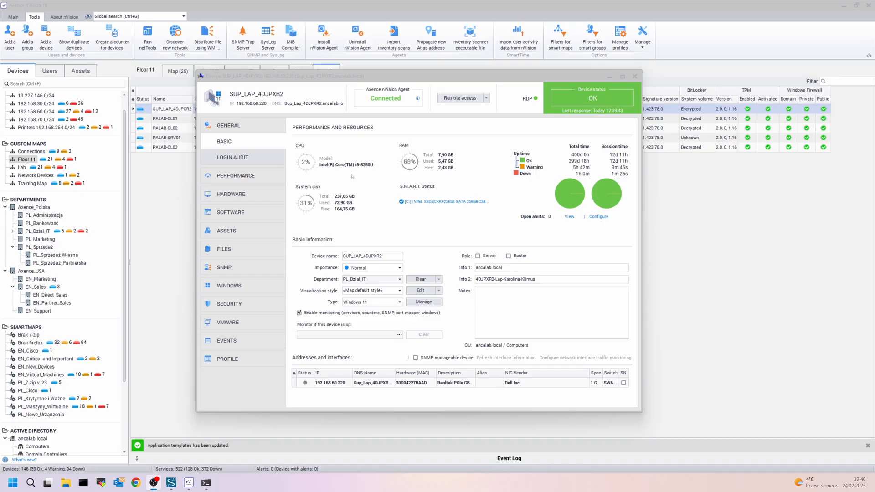
# Step: Review SUP_LAP_4DJPXR2's Windows system information, covering the operating system, startup commands, local users and S.M.A.R.T. data
pyautogui.click(255, 290)
pyautogui.click(238, 254)
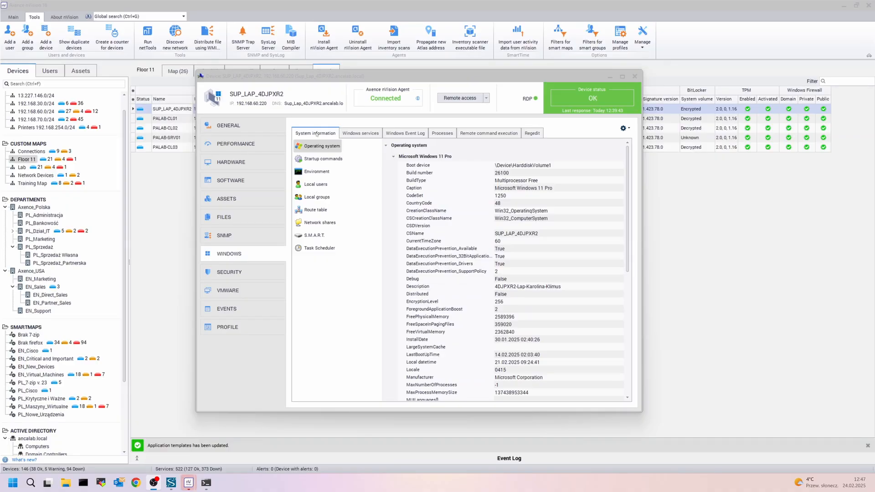
pyautogui.click(318, 159)
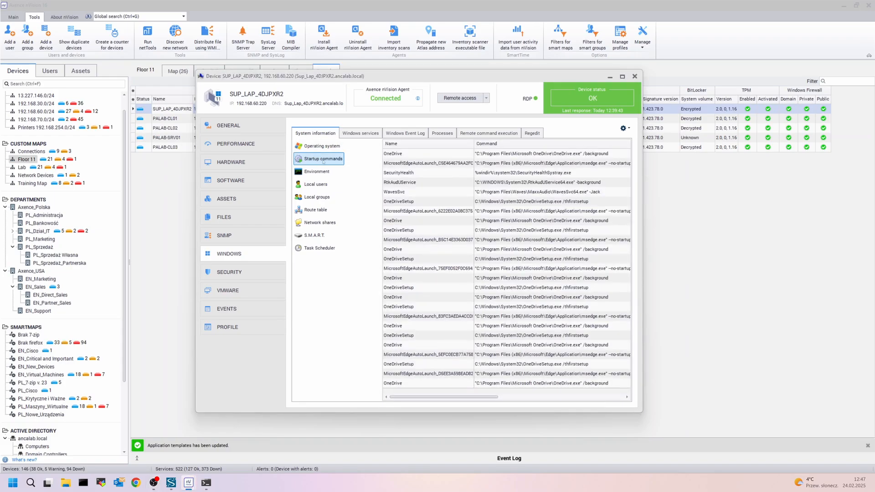
pyautogui.click(320, 185)
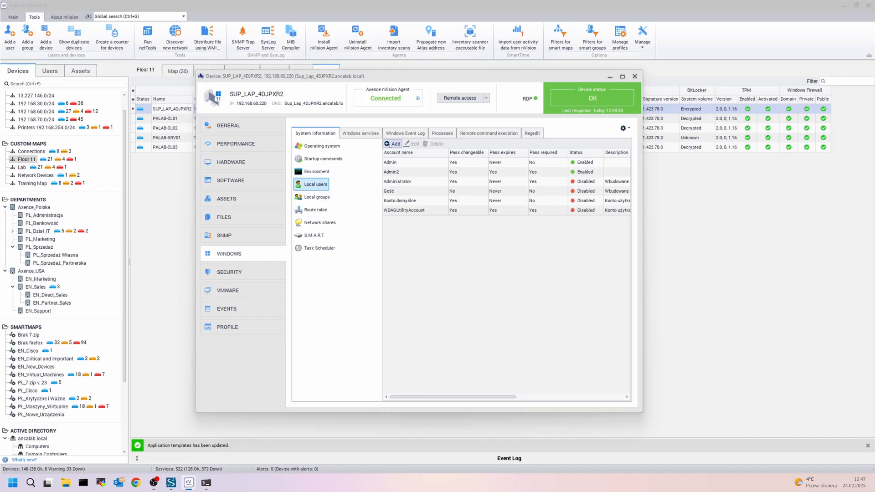
pyautogui.click(314, 235)
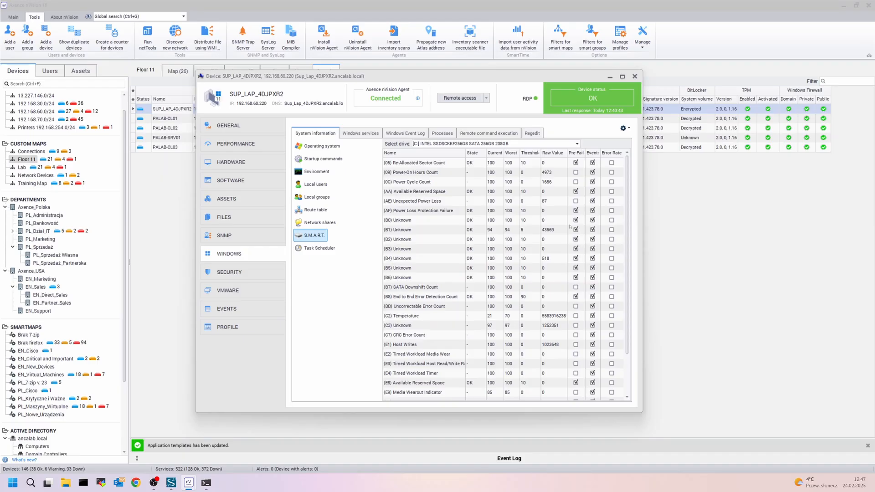
# Step: Examine the laptop's Windows services, including AdobeARMservice, and its Windows event log
pyautogui.click(355, 134)
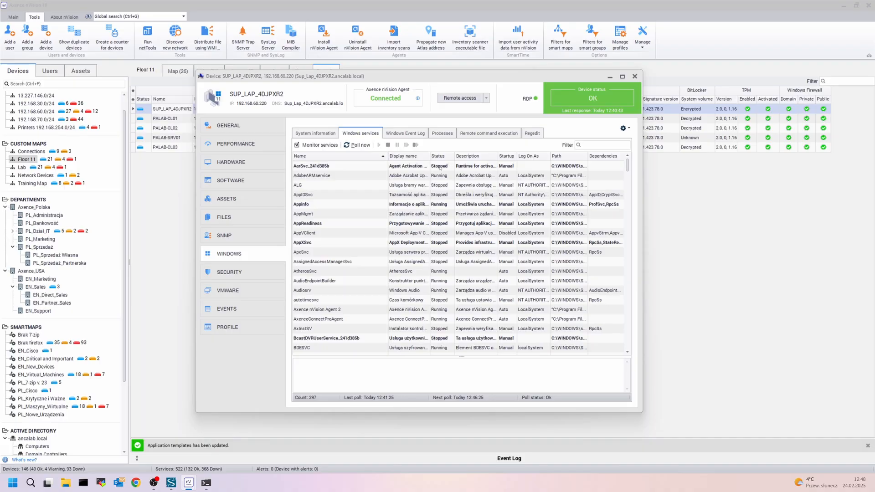
pyautogui.click(441, 167)
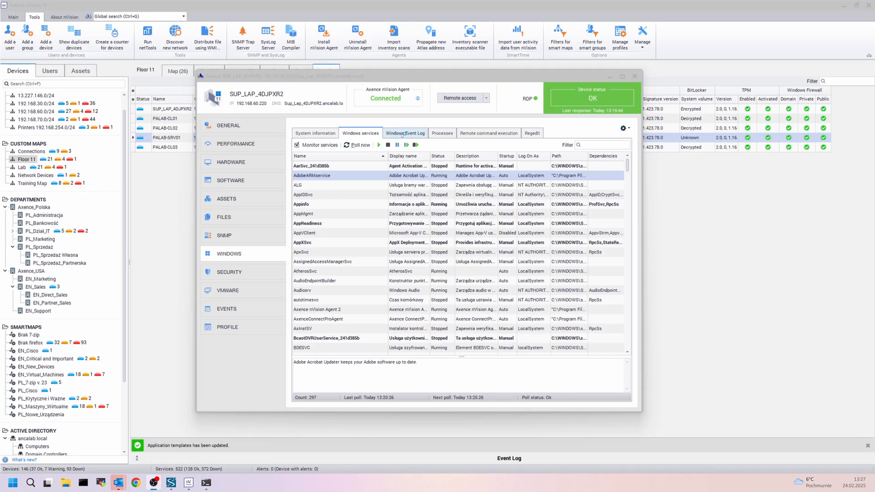
pyautogui.click(401, 134)
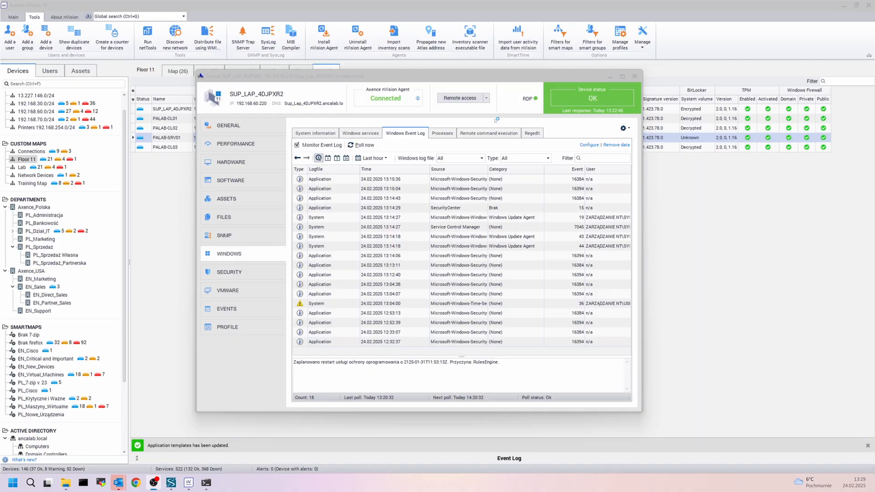
# Step: Inspect the laptop's running processes, checking the actions for an AdobeCollabSync.exe process and the form for starting a new process
pyautogui.click(441, 133)
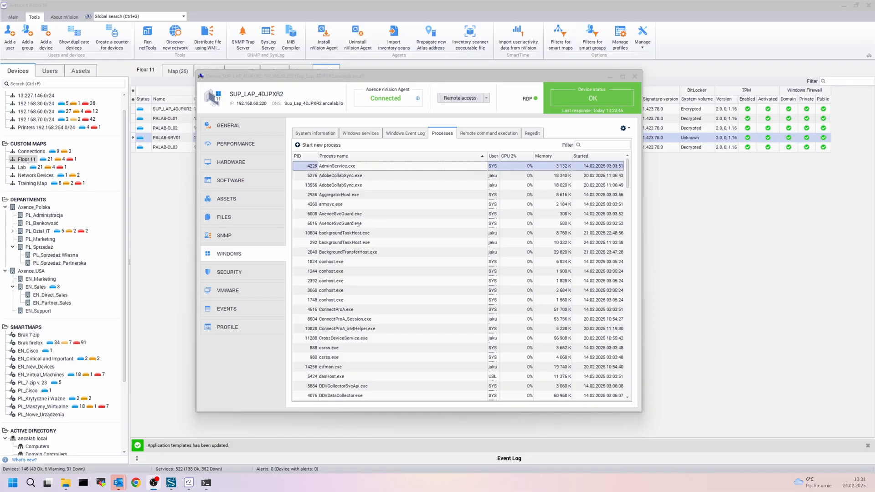
pyautogui.rightClick(340, 186)
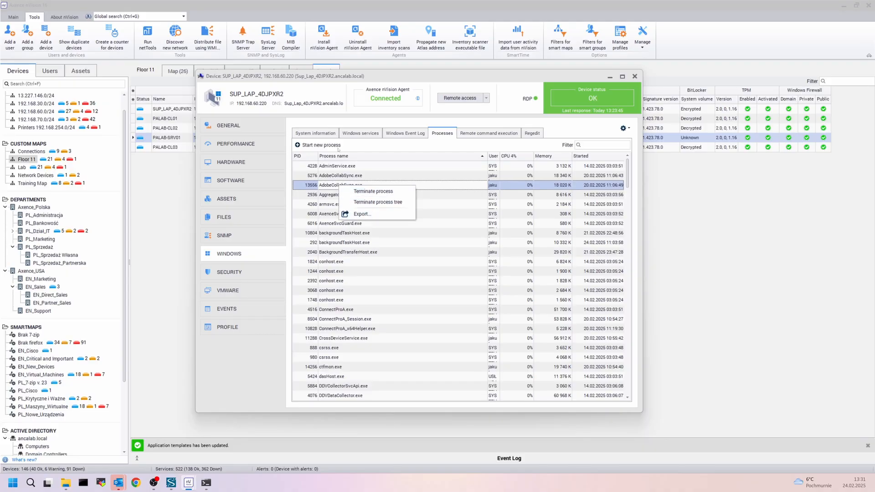
pyautogui.click(338, 146)
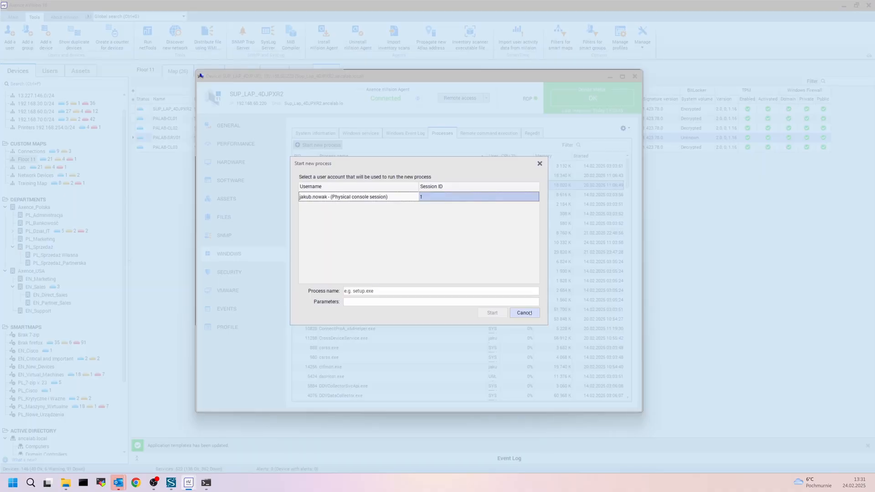
pyautogui.click(524, 313)
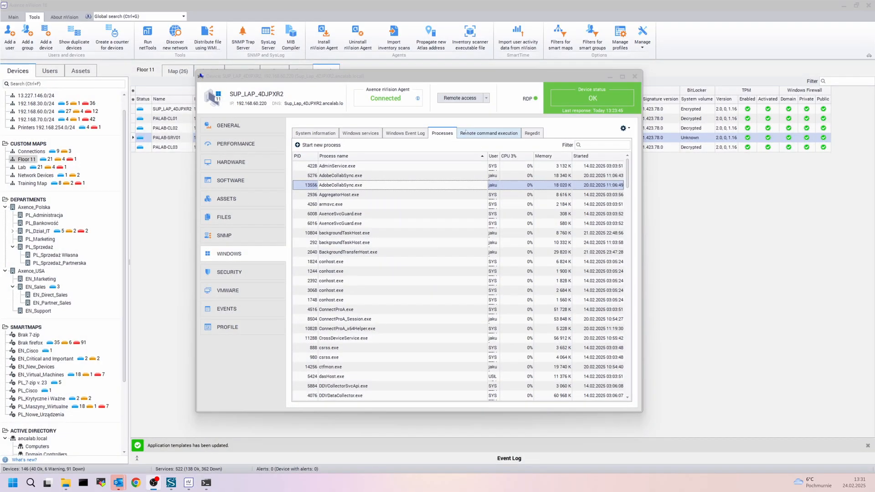
# Step: View the laptop's remote registry and bring up the editing options for the REG_DWORD value
pyautogui.click(530, 133)
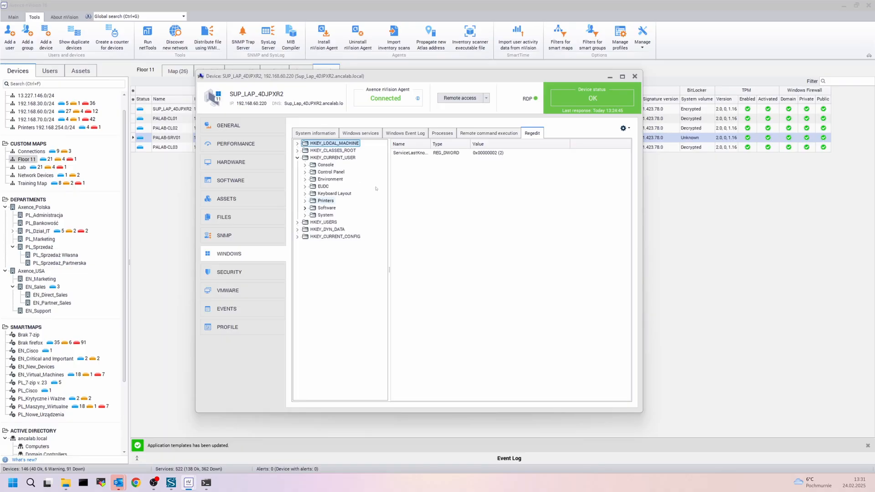
pyautogui.rightClick(447, 153)
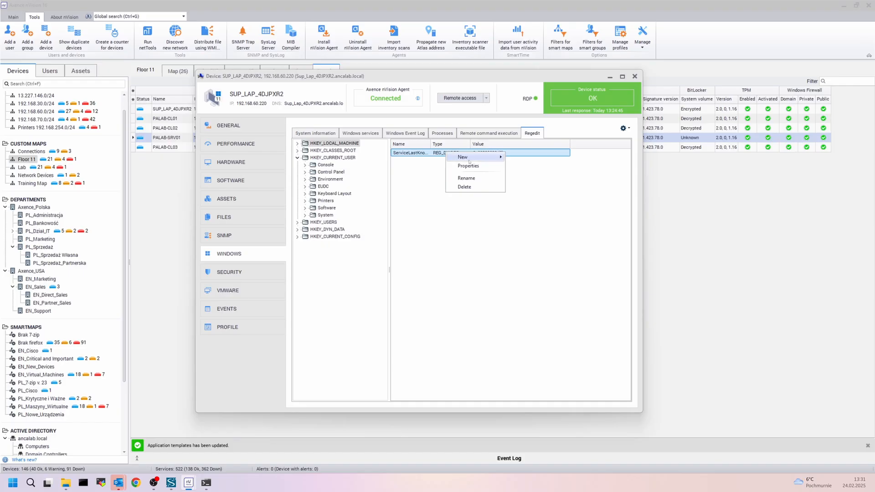
pyautogui.moveTo(469, 158)
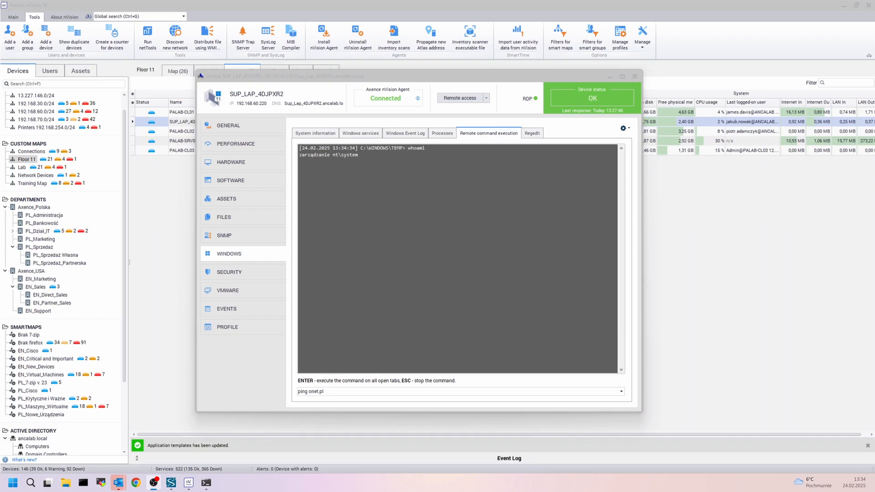
# Step: Execute ping ccn.com and powershell get-process remotely on SUP_LAP_4DJPXR2, closing the device window when done
pyautogui.click(365, 391)
pyautogui.press('Down')
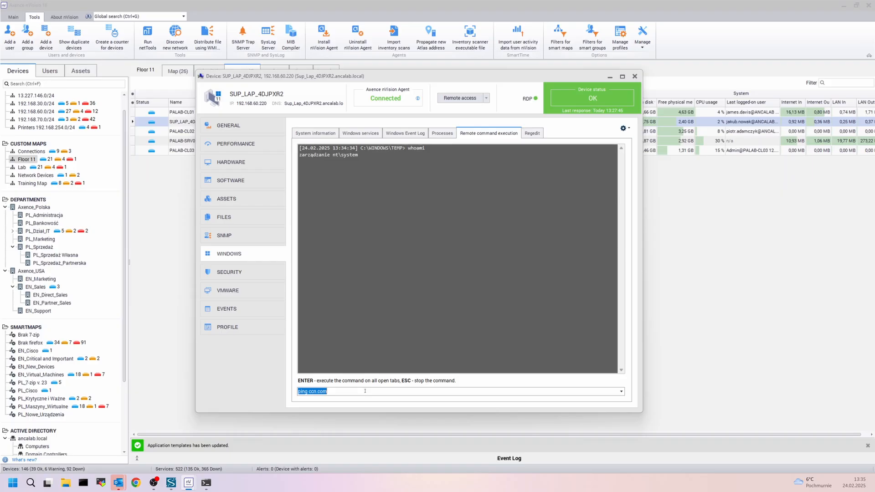
pyautogui.press('Return')
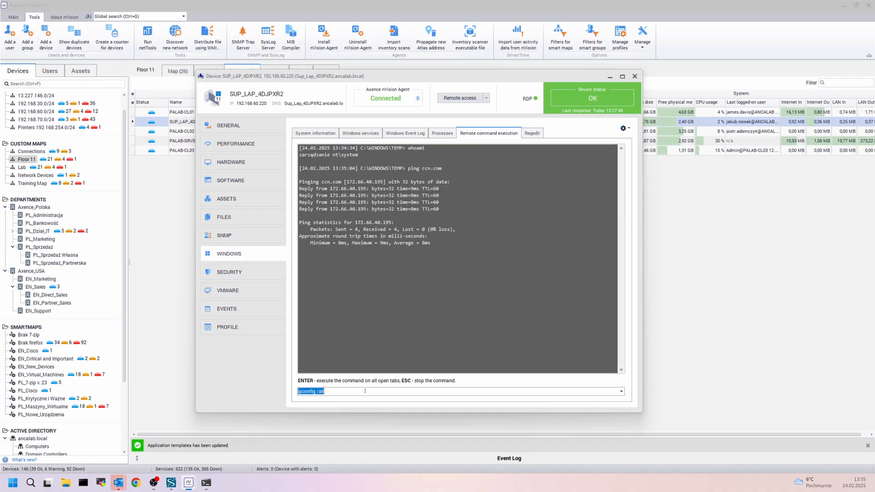
pyautogui.press('Down')
pyautogui.press('Return')
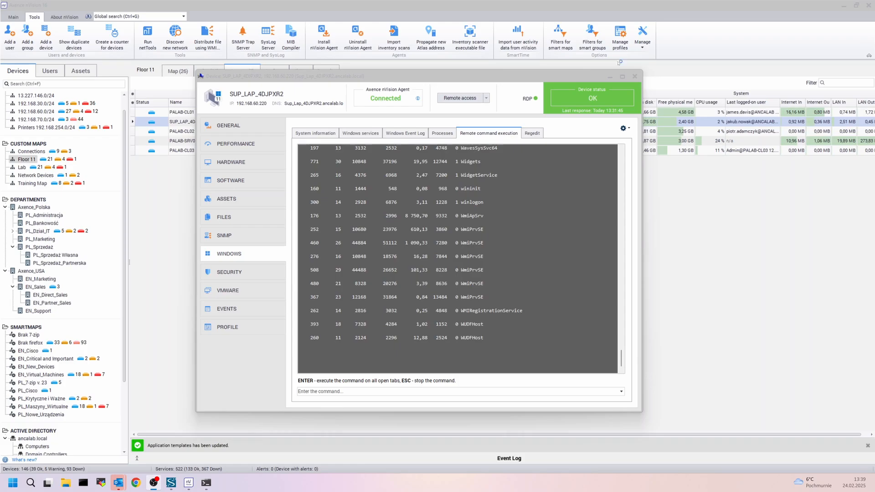
pyautogui.click(634, 77)
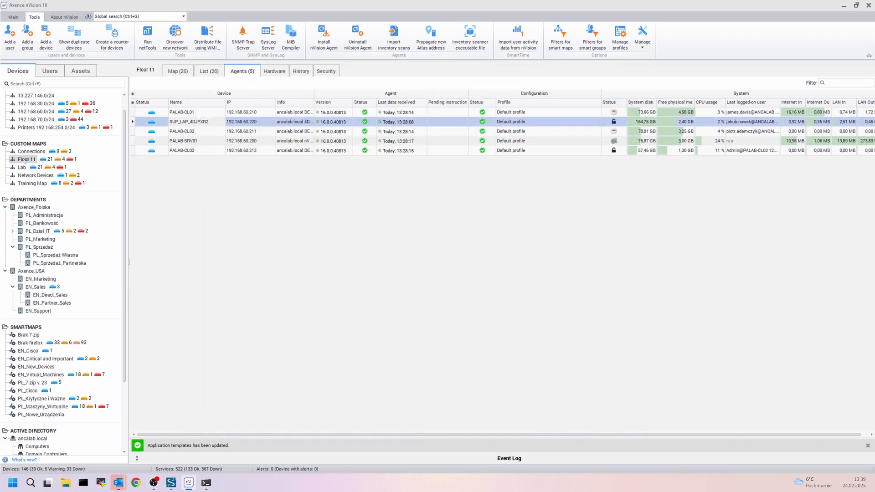
# Step: Open remote command execution for all devices in the Floor 11 agents list at once
pyautogui.click(197, 113)
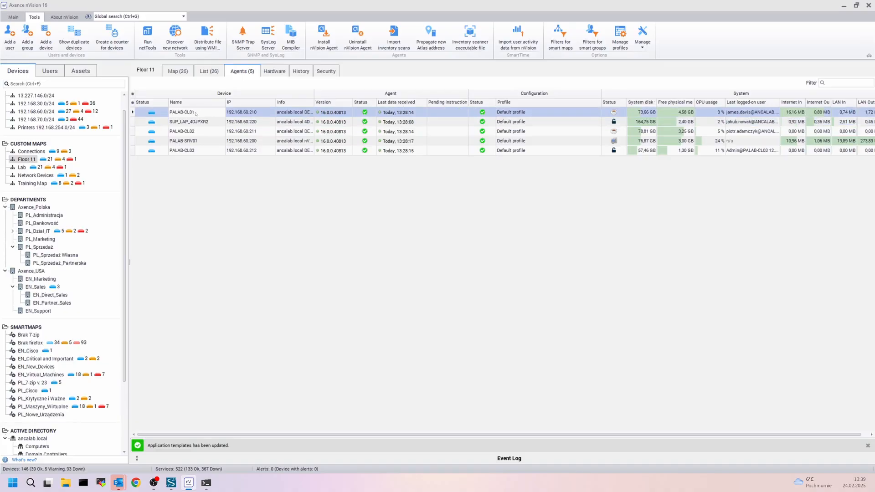
pyautogui.hotkey('ctrl', 'a')
pyautogui.rightClick(207, 133)
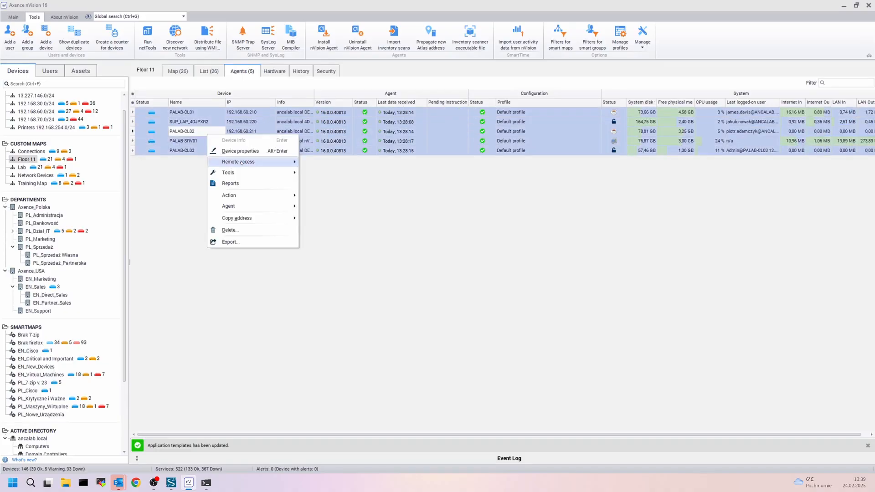
pyautogui.moveTo(238, 162)
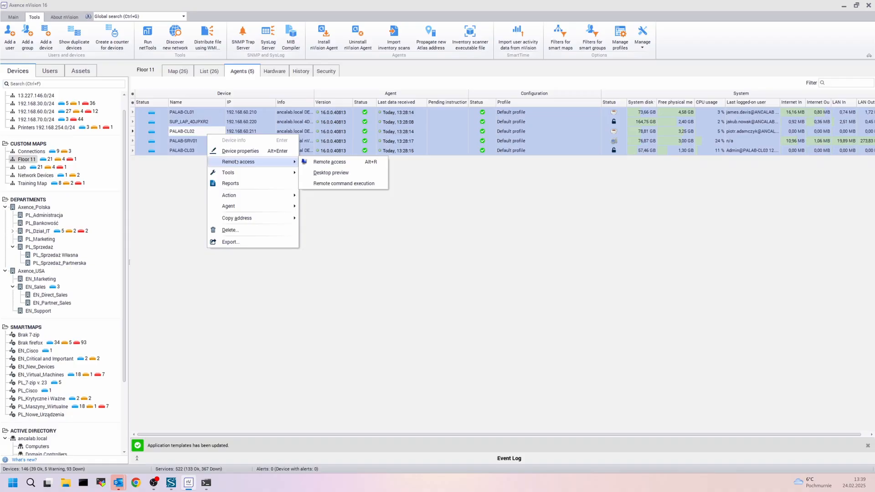
pyautogui.click(328, 184)
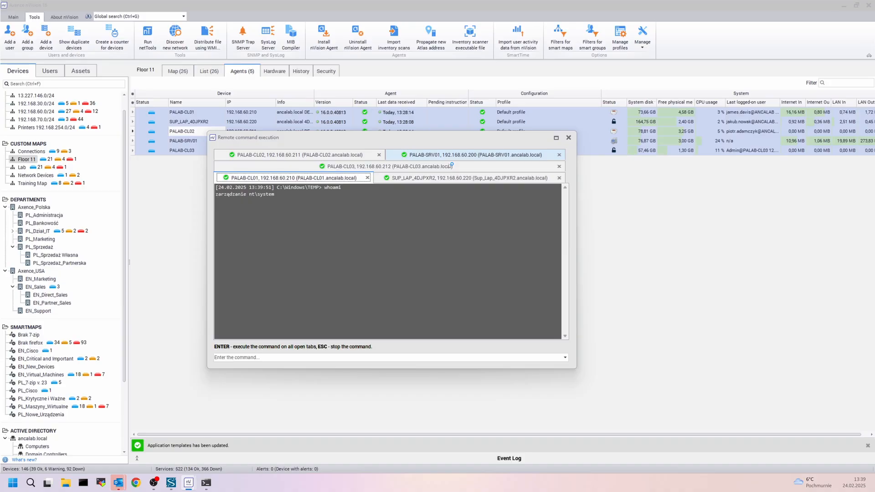
# Step: Run powershell get-process on all connected devices and check the output for SUP_LAP_4DJPXR2 and PALAB-CL03
pyautogui.click(278, 358)
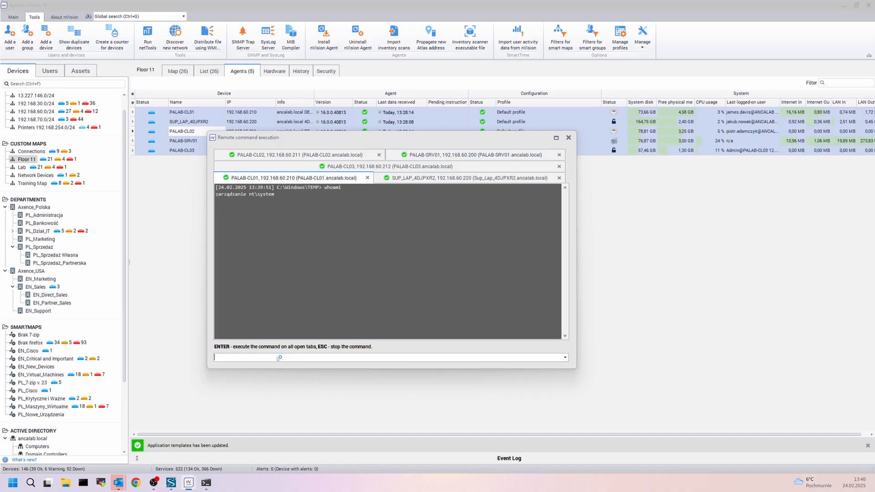
pyautogui.press('Down')
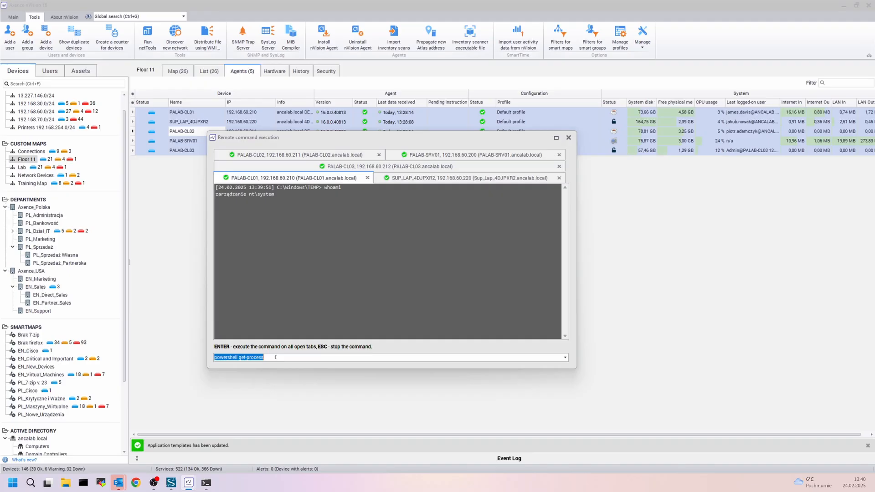
pyautogui.press('Return')
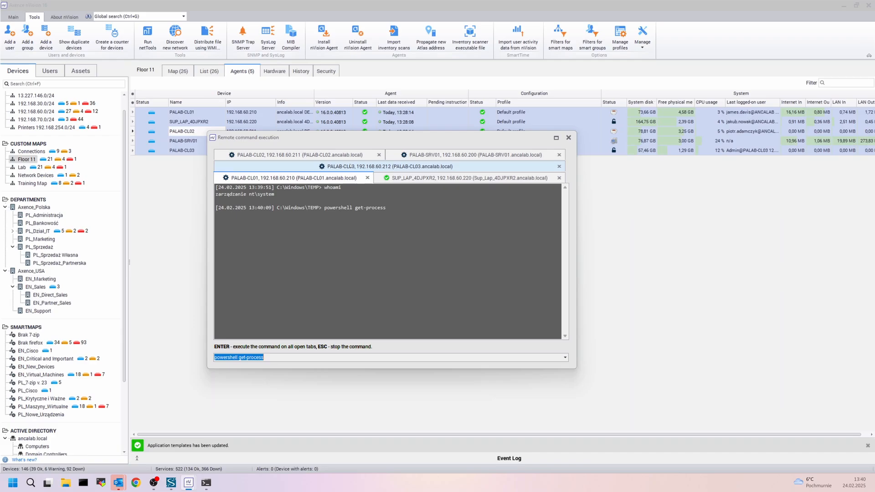
pyautogui.click(399, 179)
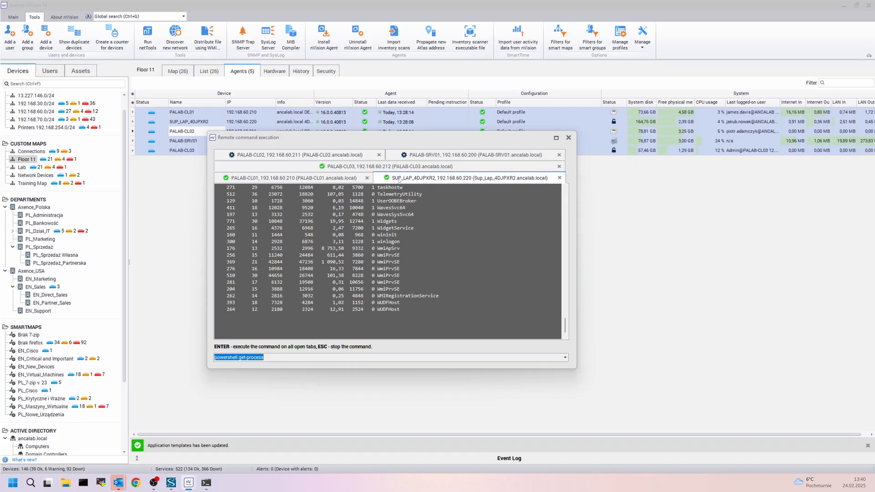
pyautogui.click(324, 167)
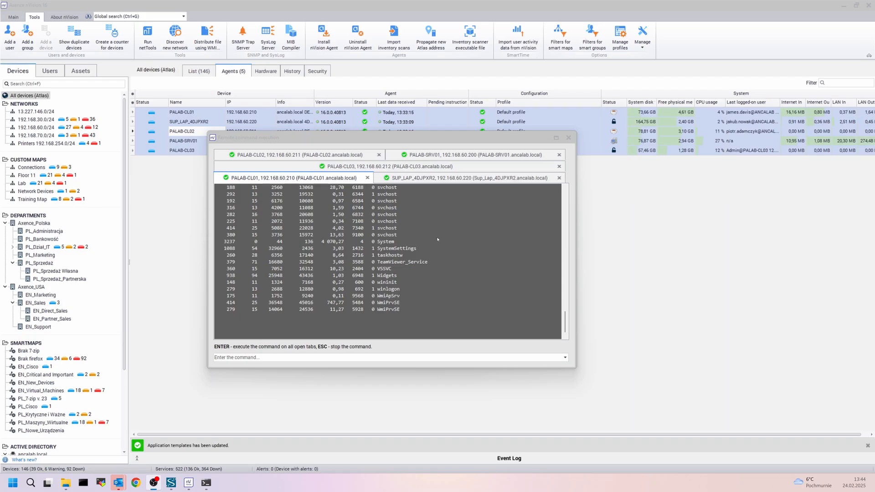
# Step: Show the remote access options for SUP_LAP_4DJPXR2 in the agents list of all devices
pyautogui.click(335, 121)
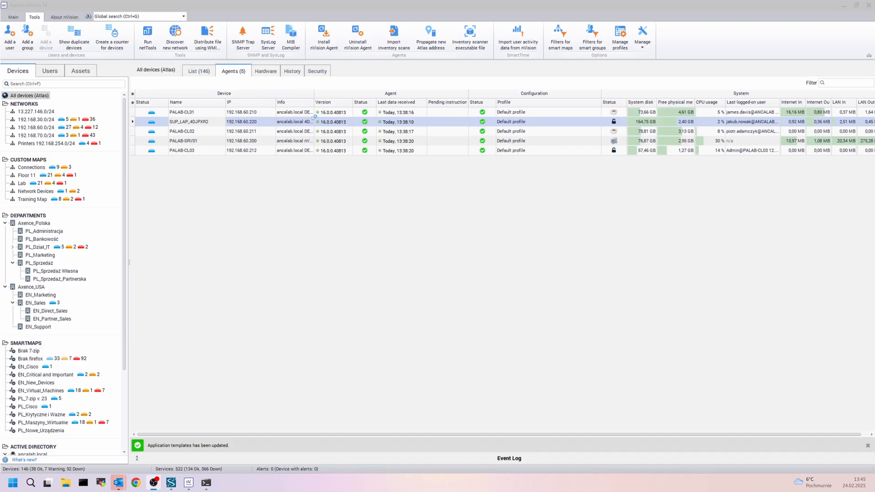
pyautogui.rightClick(265, 123)
pyautogui.moveTo(331, 139)
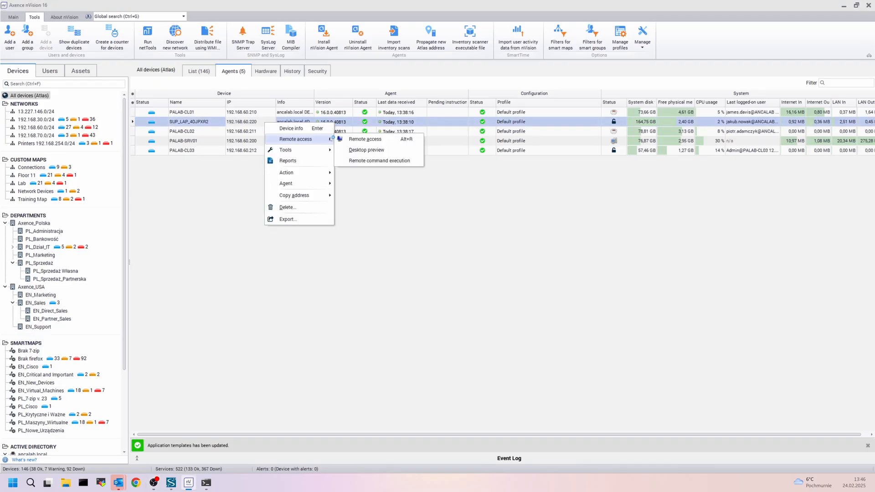
# Step: Filter the user list by the employee's first name and start remote access to the user on PALAB-CL02, returning to the device list at the end
pyautogui.click(50, 71)
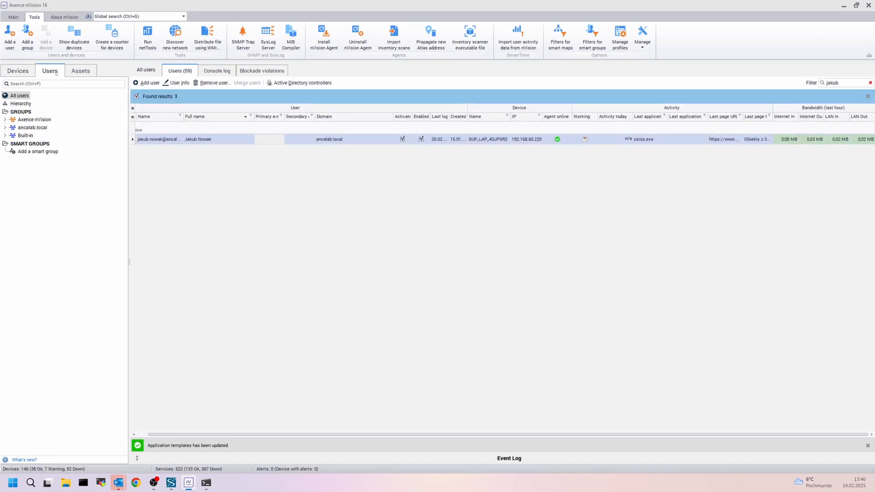
pyautogui.doubleClick(838, 83)
pyautogui.write('anna')
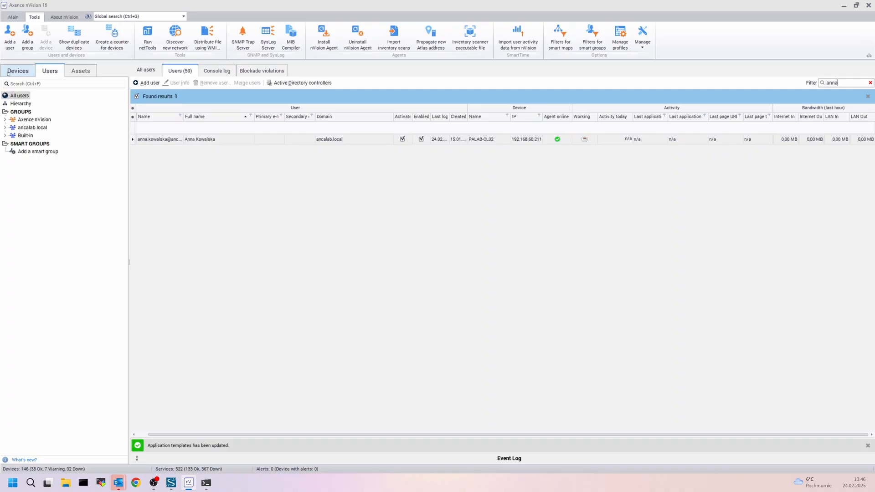
pyautogui.rightClick(215, 141)
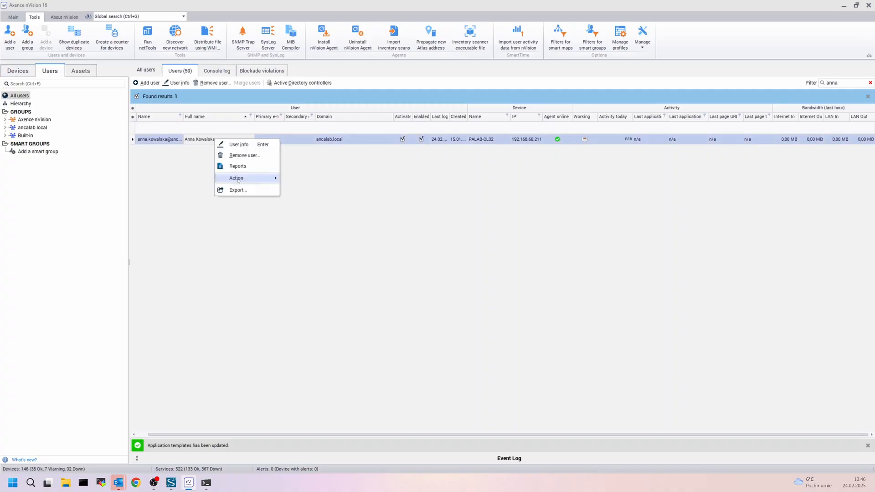
pyautogui.moveTo(237, 179)
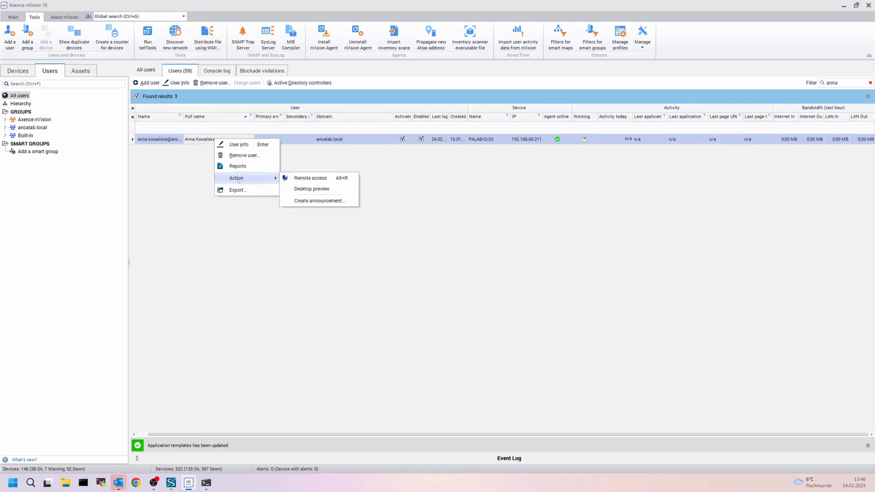
pyautogui.click(310, 178)
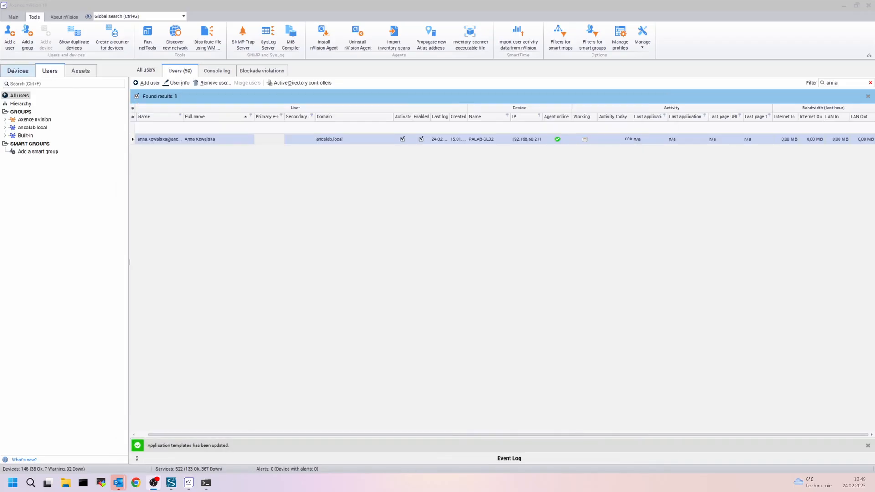
pyautogui.click(15, 71)
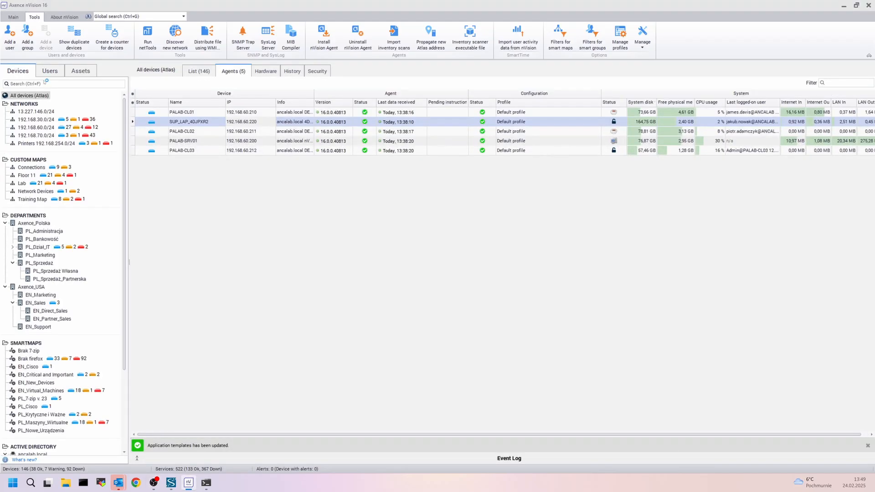
# Step: Open the device SUP_LAP_4DJPXR2 and connect through remote access to its logged-in user's physical screen
pyautogui.doubleClick(177, 123)
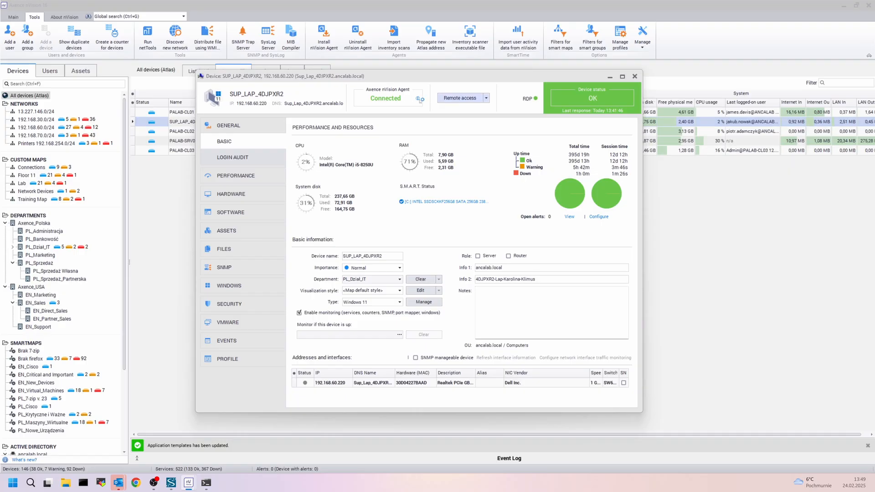
pyautogui.click(449, 98)
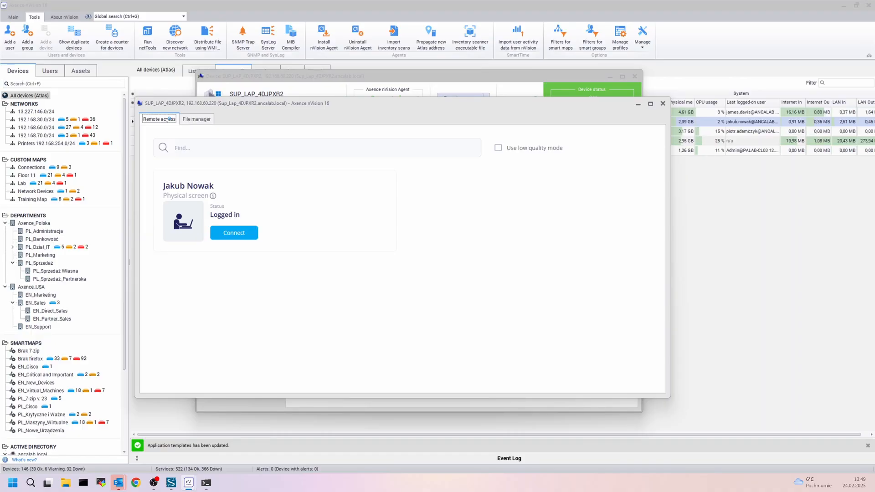
pyautogui.click(233, 233)
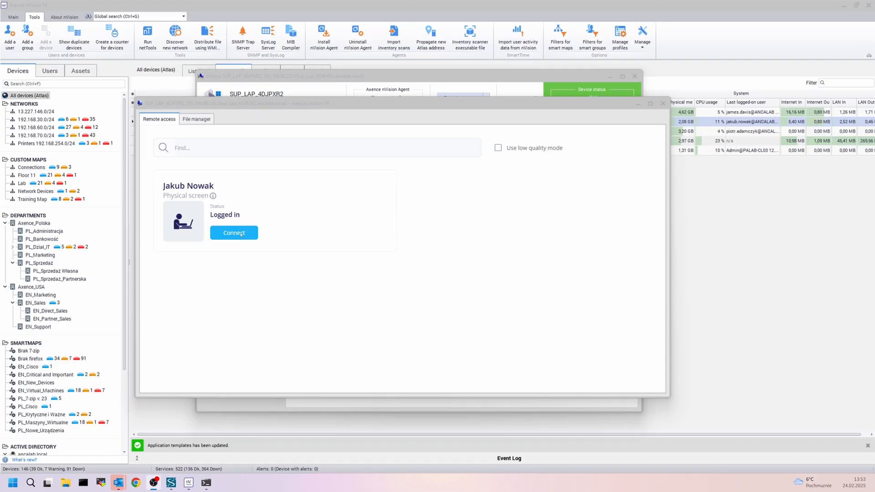
pyautogui.click(241, 234)
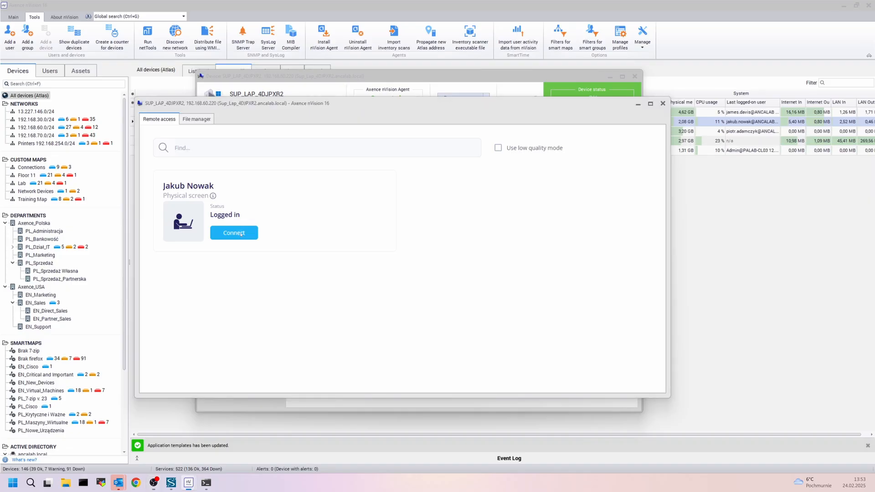
pyautogui.click(241, 234)
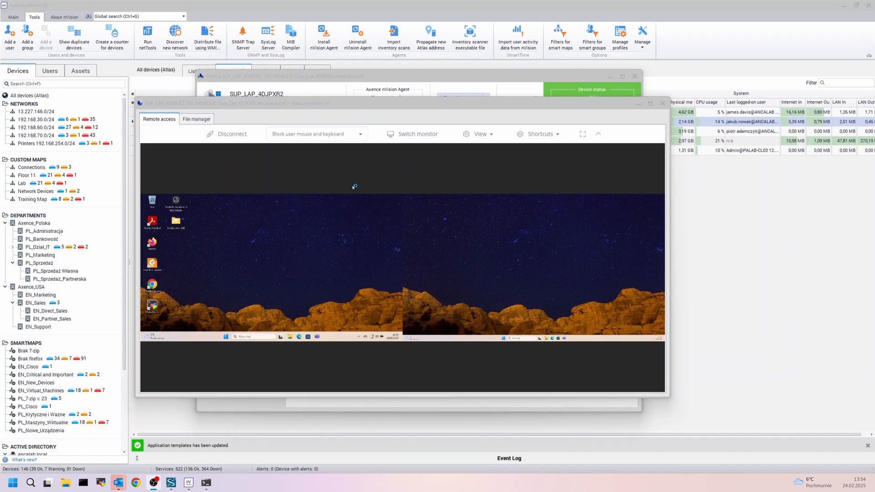
# Step: Show the mouse and keyboard control modes of the remote session and switch the view to the first monitor only
pyautogui.click(342, 136)
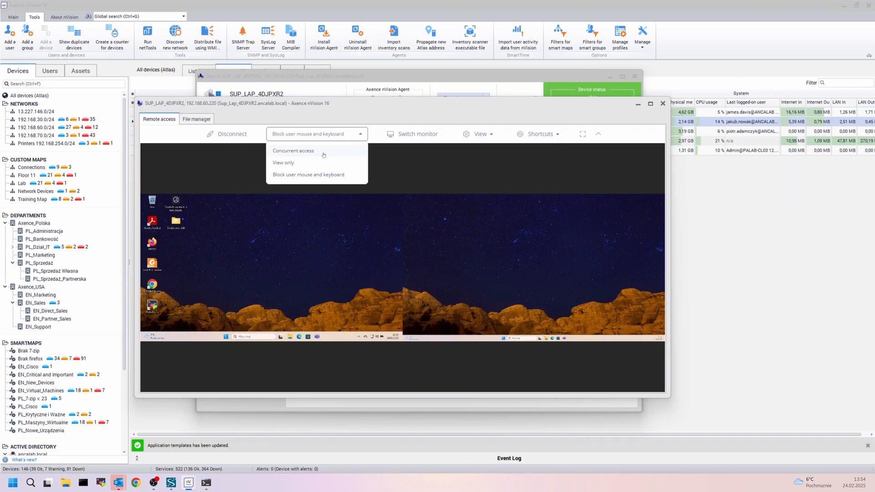
pyautogui.click(416, 136)
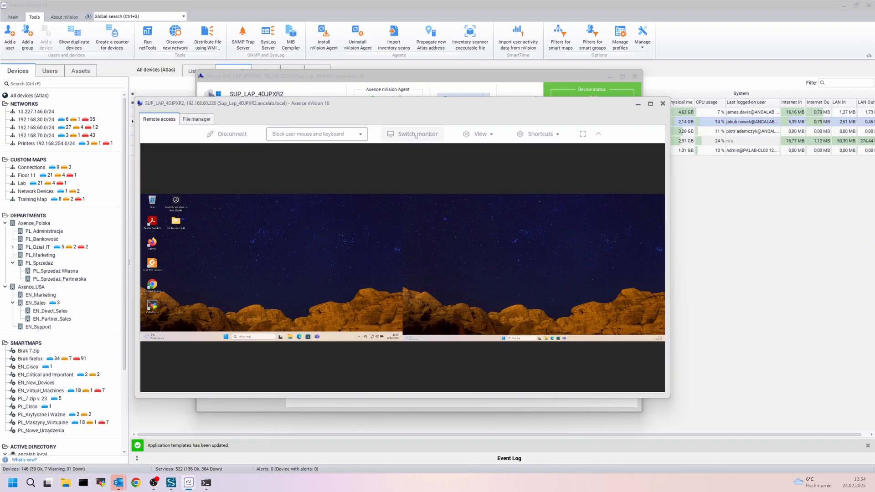
pyautogui.click(416, 135)
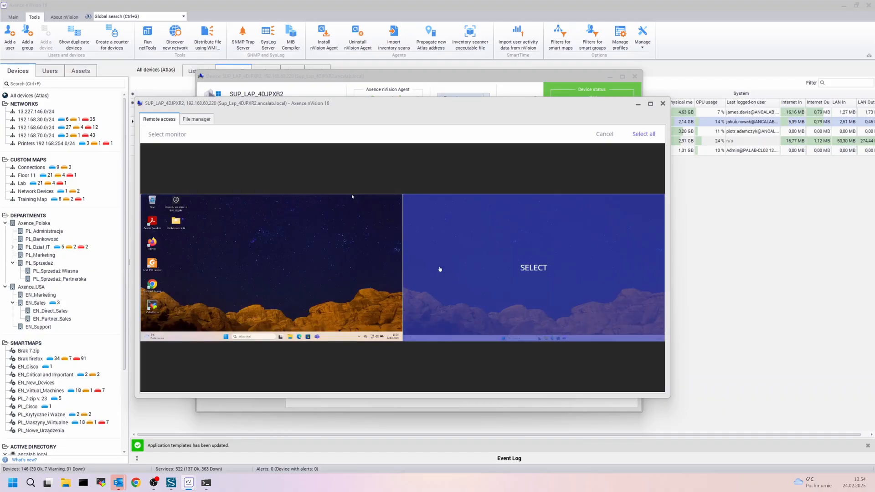
pyautogui.click(339, 274)
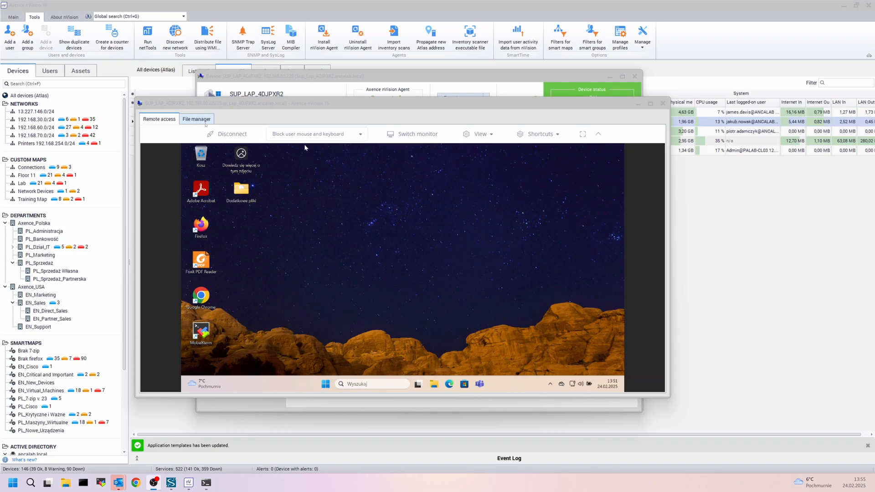
# Step: View the local and remote drives of SUP_LAP_4DJPXR2 in the file manager, then return to the agents list
pyautogui.click(207, 119)
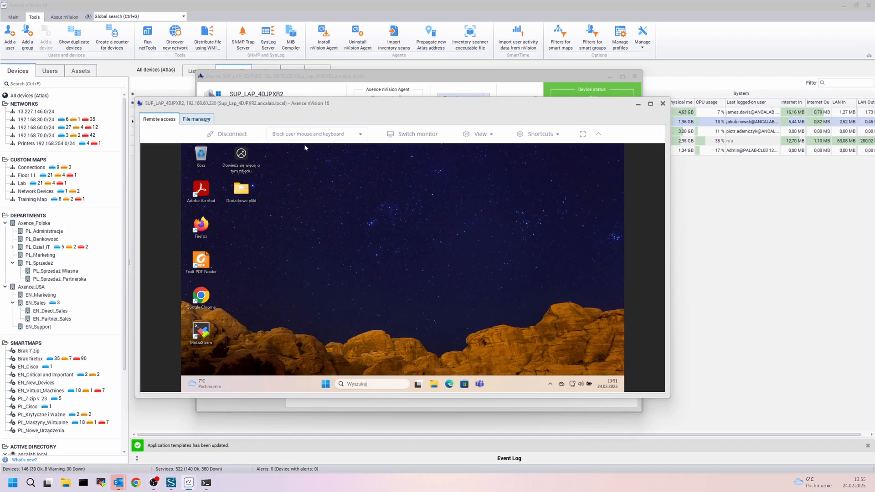
pyautogui.click(207, 119)
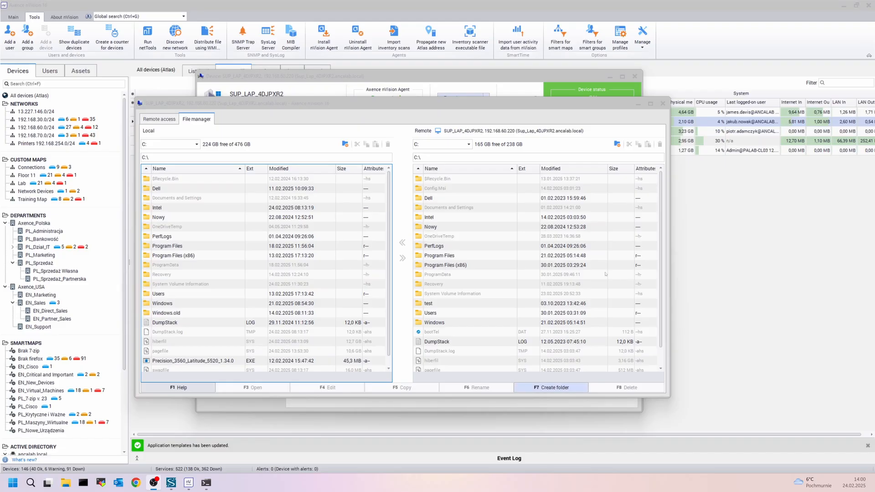
pyautogui.click(663, 104)
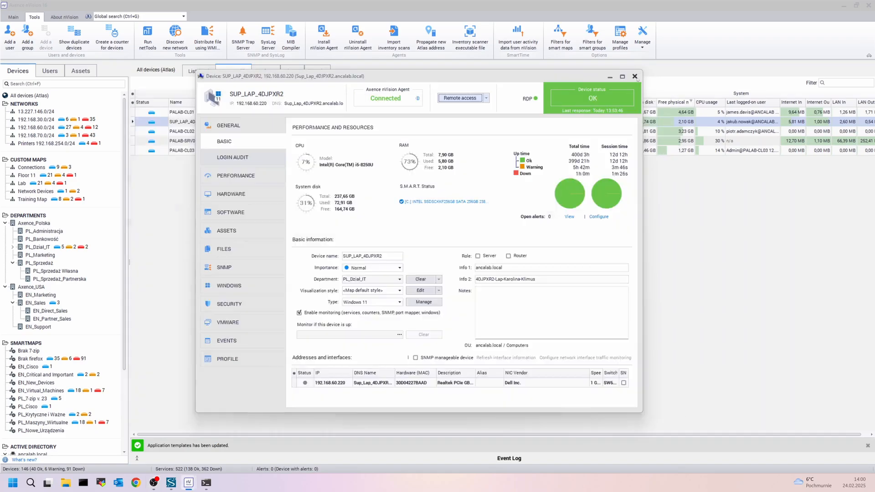
pyautogui.click(634, 76)
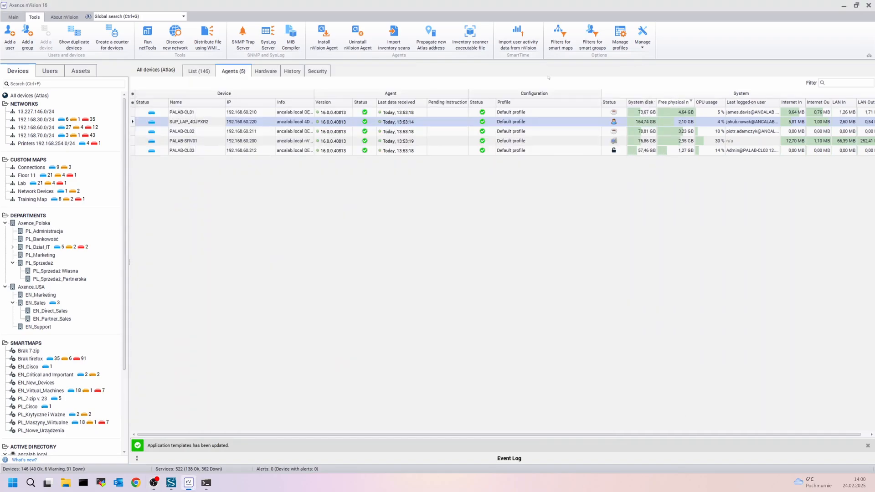
# Step: Start a new distribution task with 7z2408-x64.msi as the file to copy and to execute
pyautogui.click(11, 21)
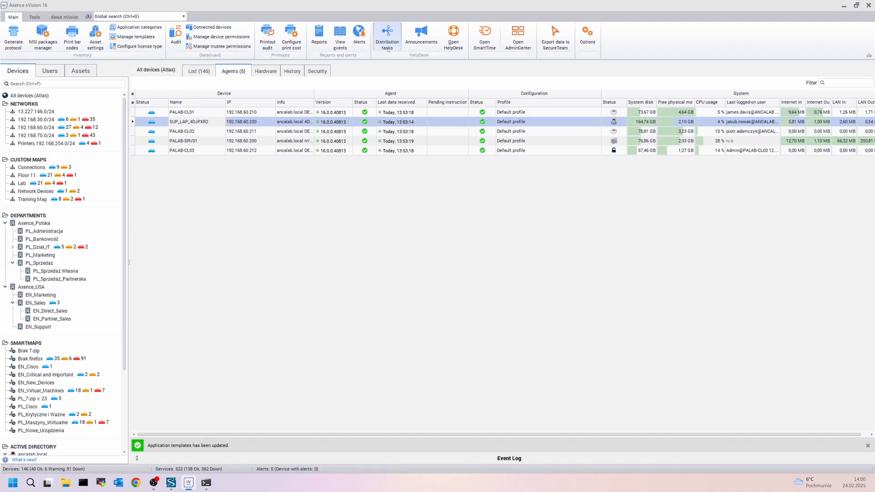
pyautogui.click(388, 49)
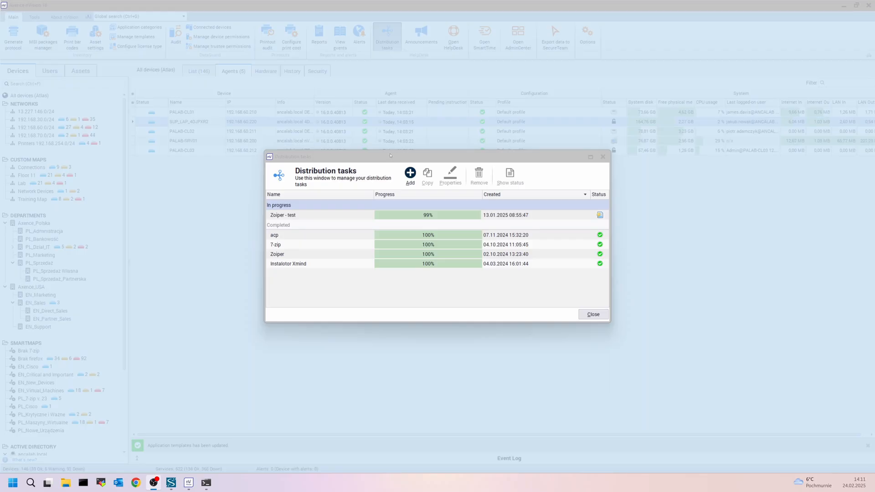
pyautogui.click(408, 173)
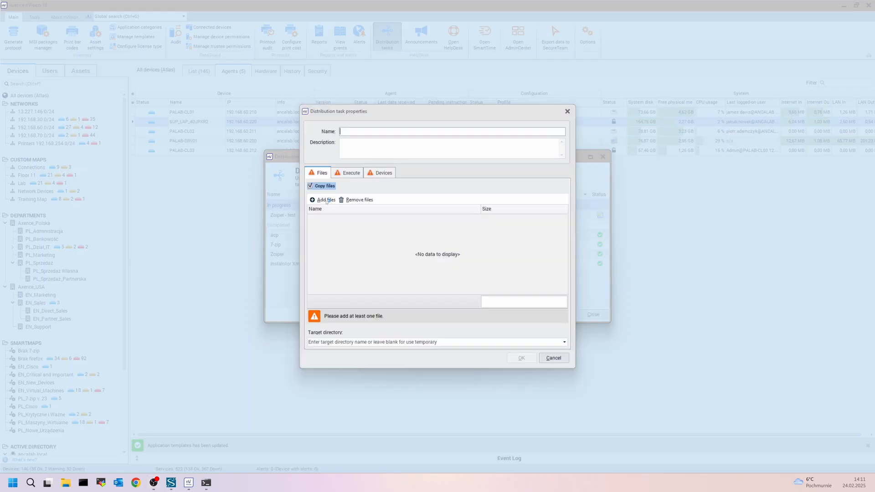
pyautogui.click(326, 201)
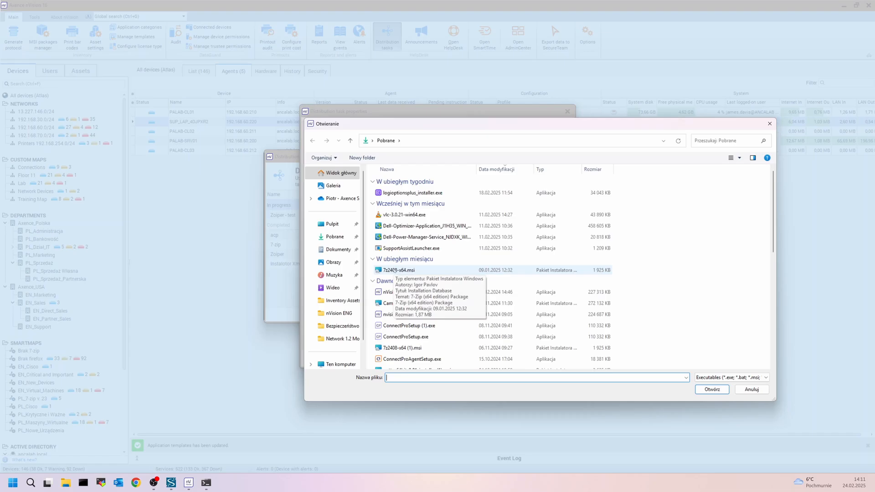
pyautogui.doubleClick(394, 270)
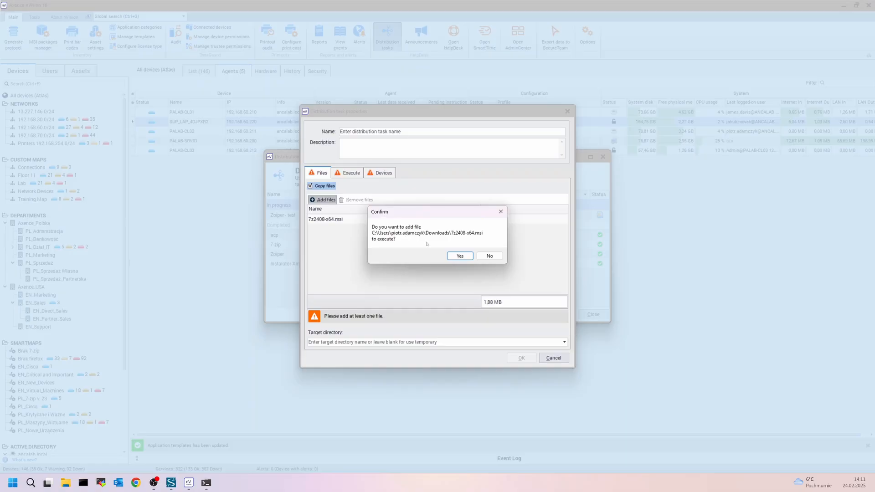
pyautogui.press('Return')
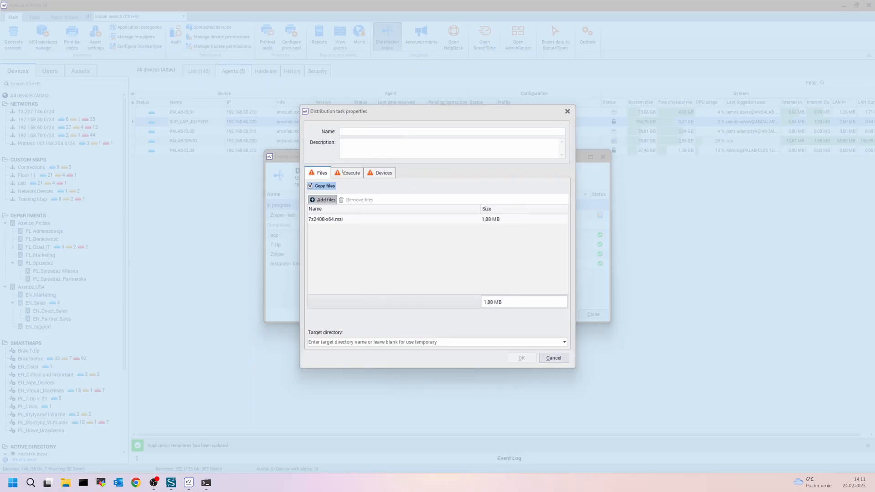
# Step: Set the task's command to msiexec with the parameters /i "7z2408-x64.msi" /qn ALLUSERS=1
pyautogui.click(345, 172)
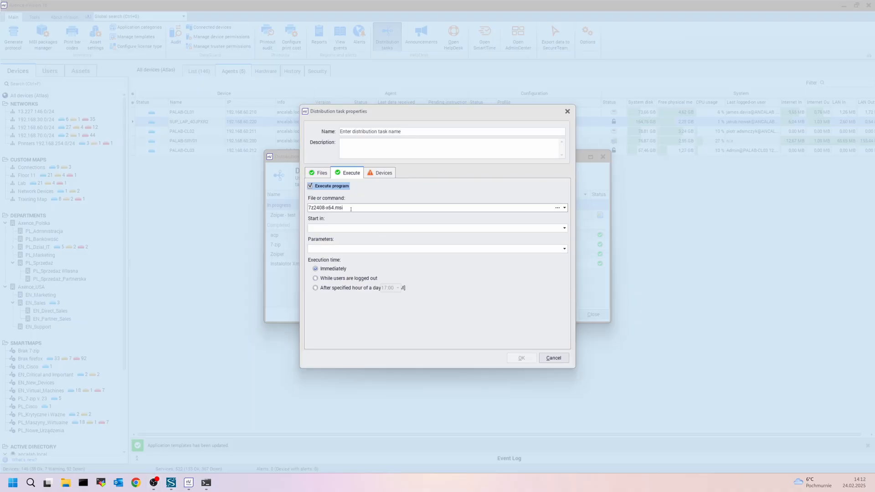
pyautogui.click(399, 207)
pyautogui.write('msiexec')
pyautogui.click(374, 248)
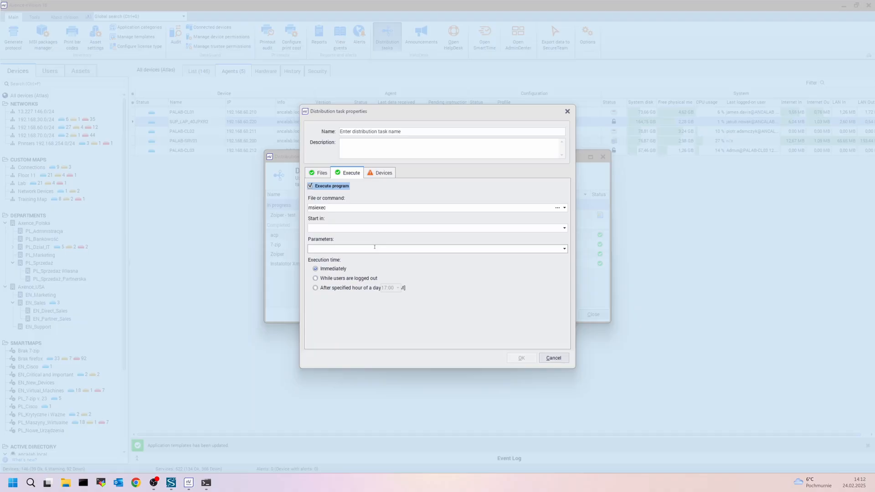
pyautogui.write('/i "7z2408-x64.msi" /qn ALLUSERS=1')
pyautogui.click(319, 208)
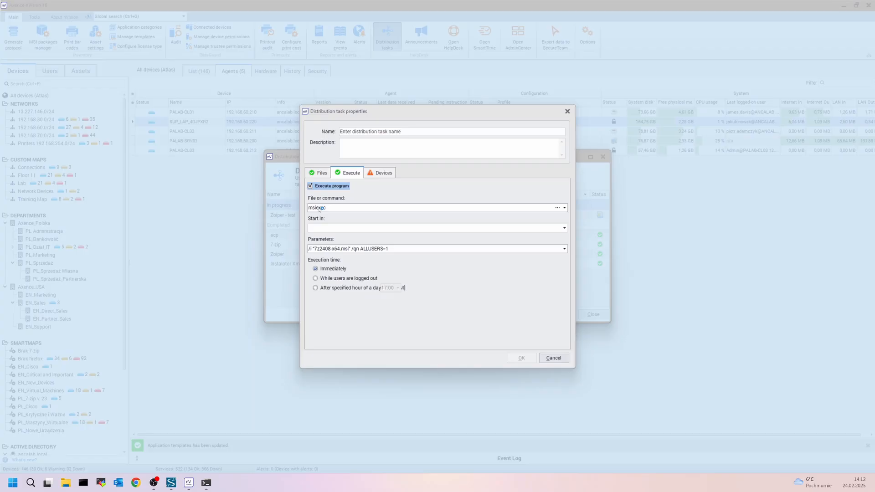
# Step: Add all devices from the PL_7-zip v. 23 map to the distribution task, then cancel the task
pyautogui.click(376, 174)
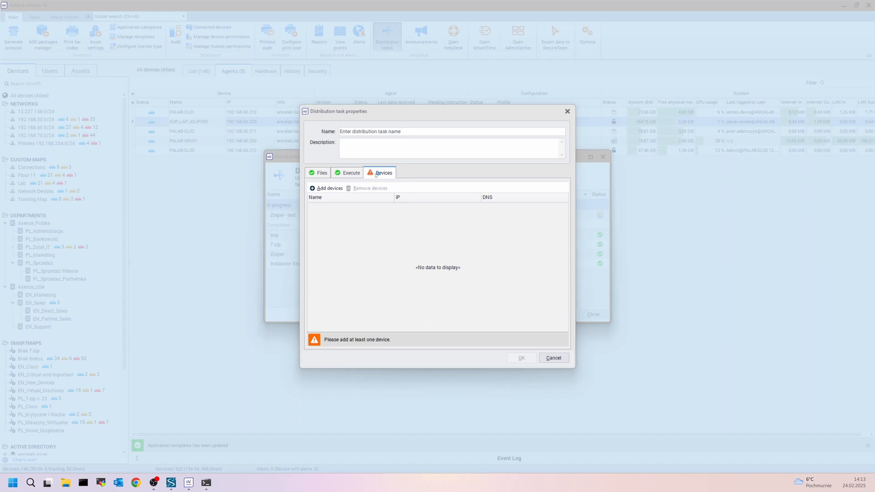
pyautogui.click(328, 189)
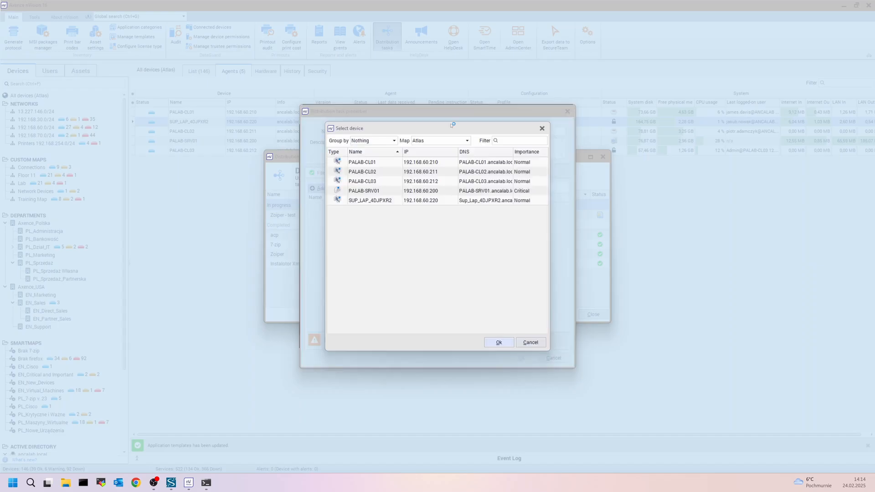
pyautogui.click(437, 140)
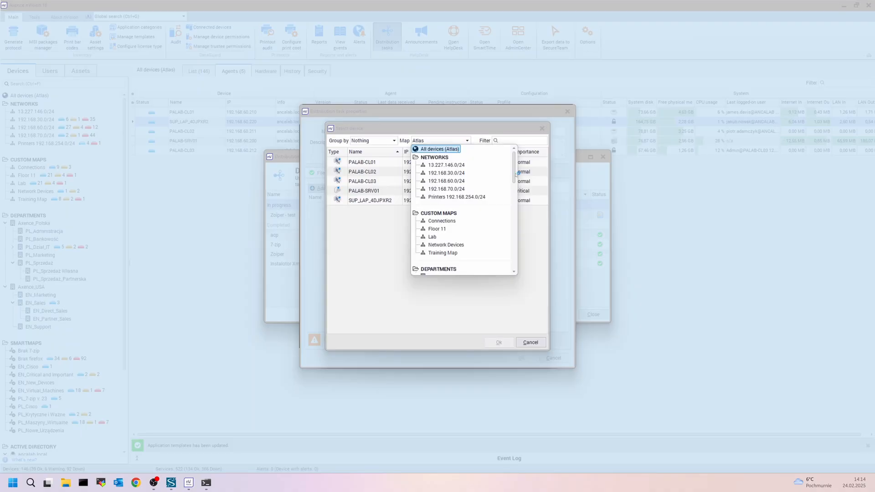
pyautogui.moveTo(516, 174); pyautogui.dragTo(511, 208)
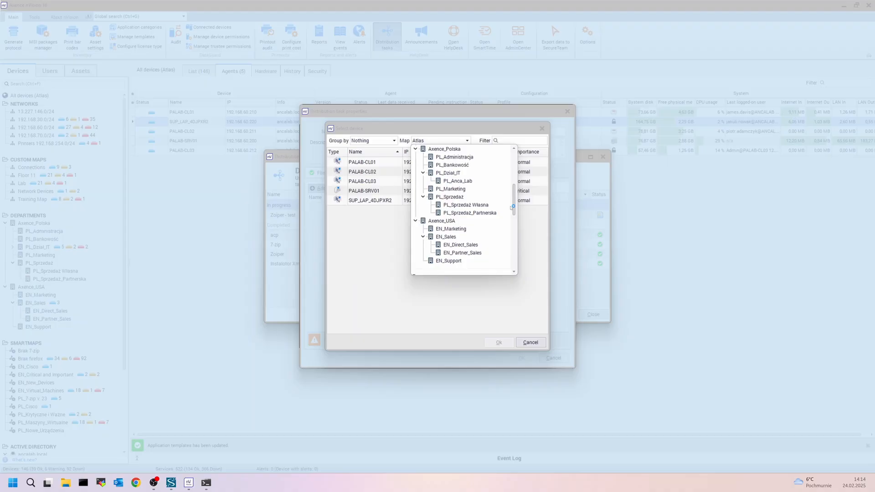
pyautogui.moveTo(512, 207); pyautogui.dragTo(514, 235)
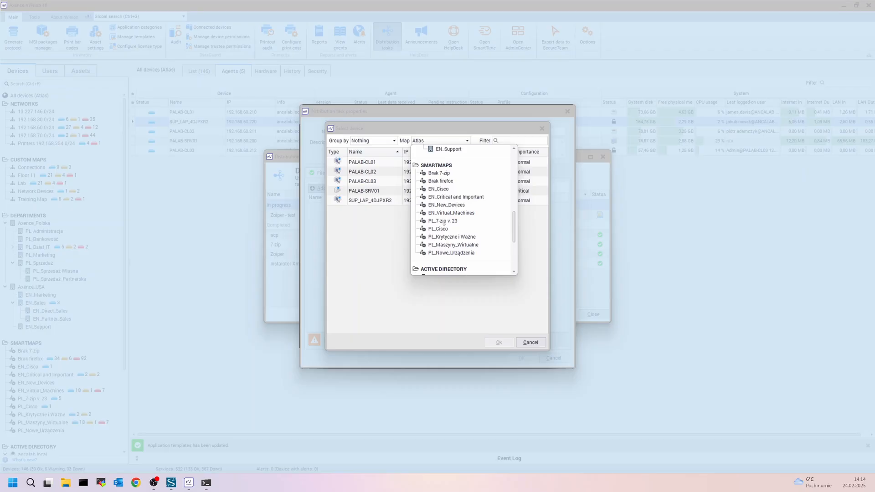
pyautogui.click(443, 221)
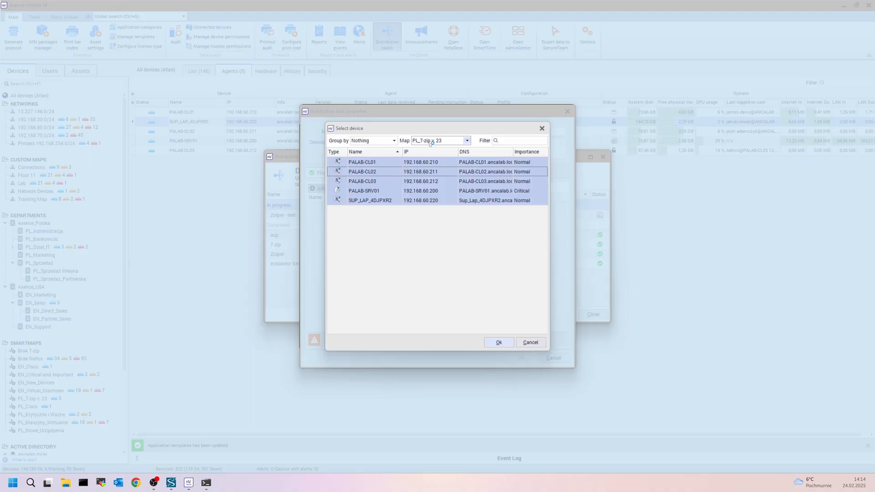
pyautogui.press('Return')
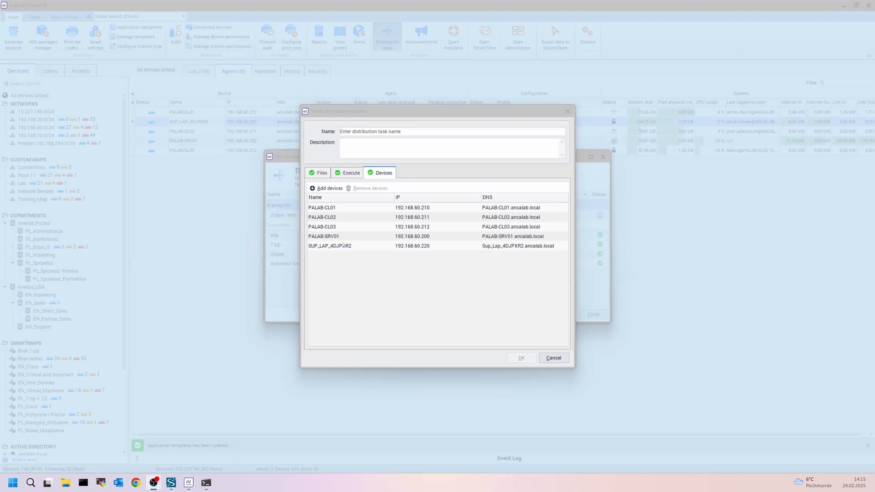
pyautogui.click(556, 357)
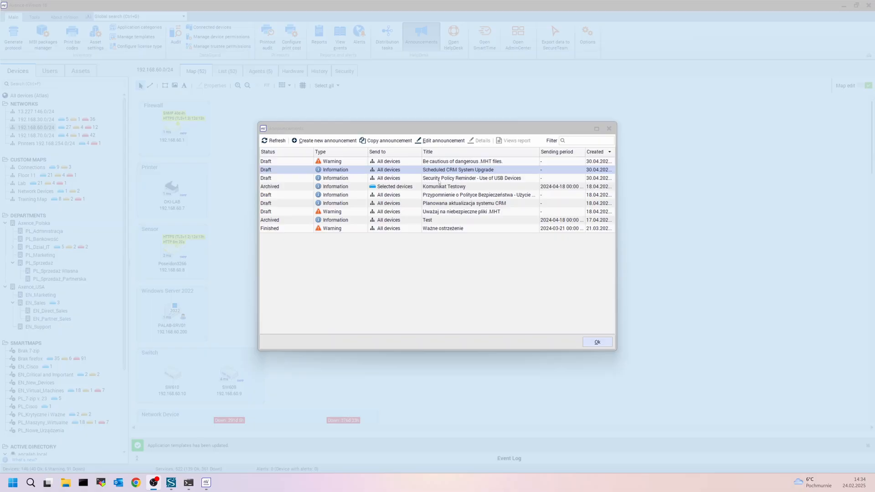
# Step: Open the draft announcement "Be cautious of dangerous .MHT files." for editing and select its title text
pyautogui.click(438, 180)
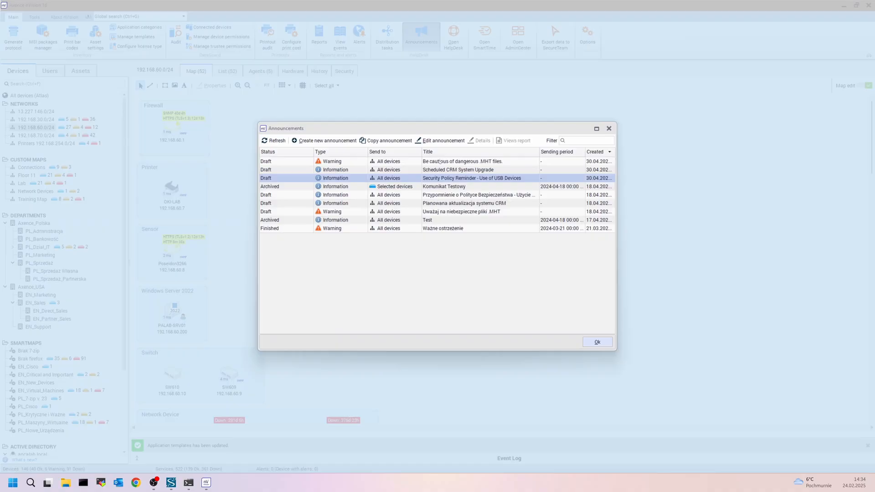
pyautogui.click(440, 161)
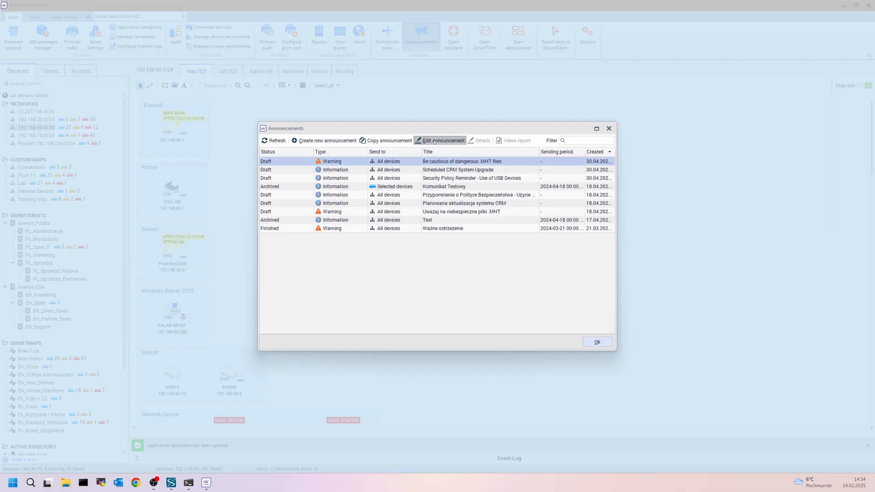
pyautogui.click(434, 141)
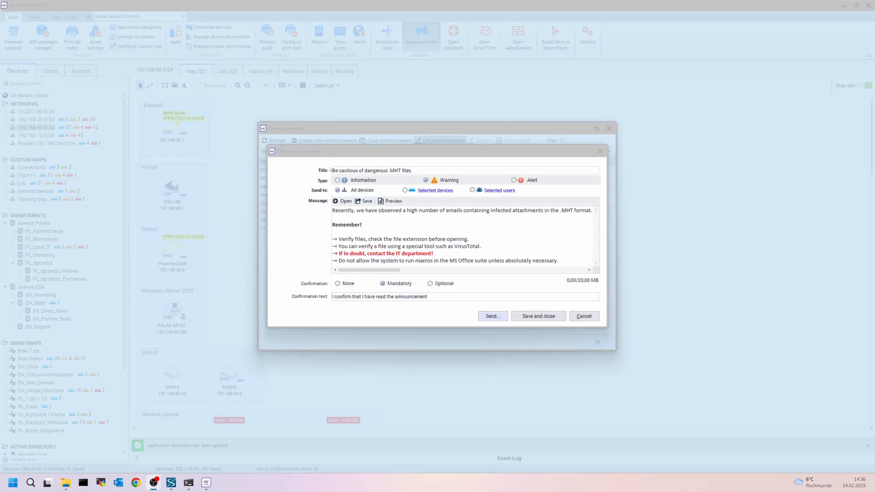
pyautogui.click(331, 170)
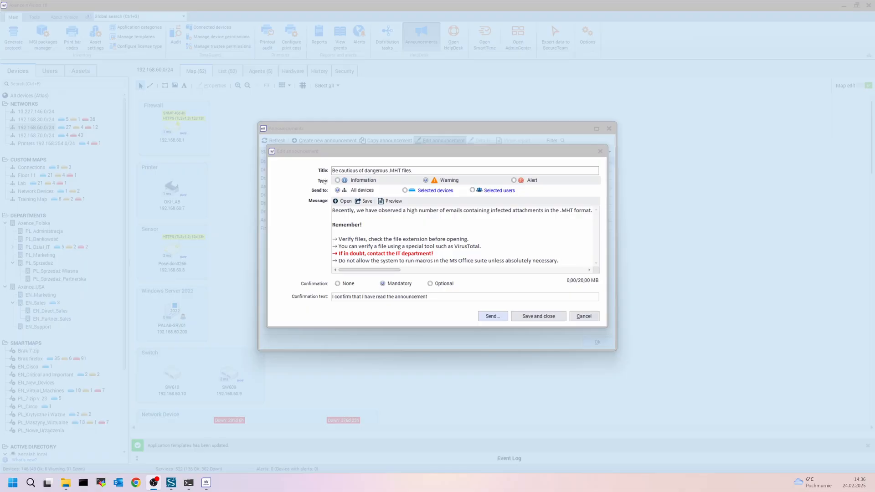
pyautogui.hotkey('ctrl', 'a')
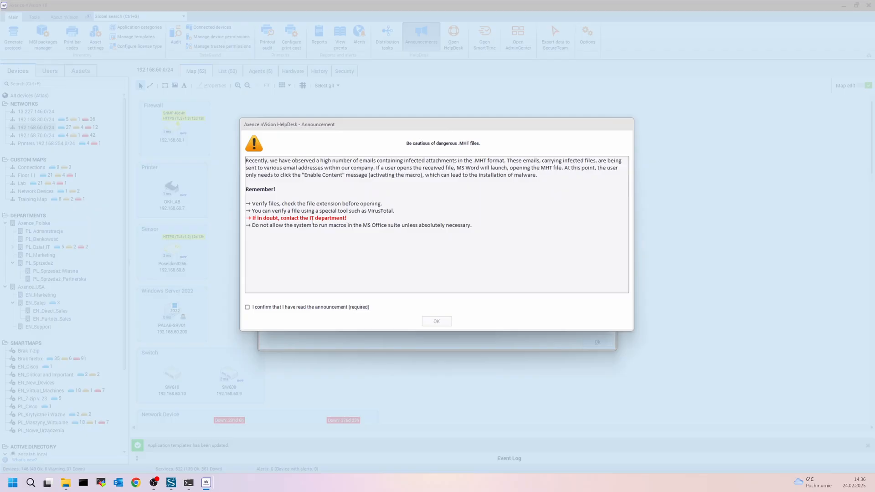
# Step: In the announcement preview, confirm having read the announcement and close the preview
pyautogui.click(247, 308)
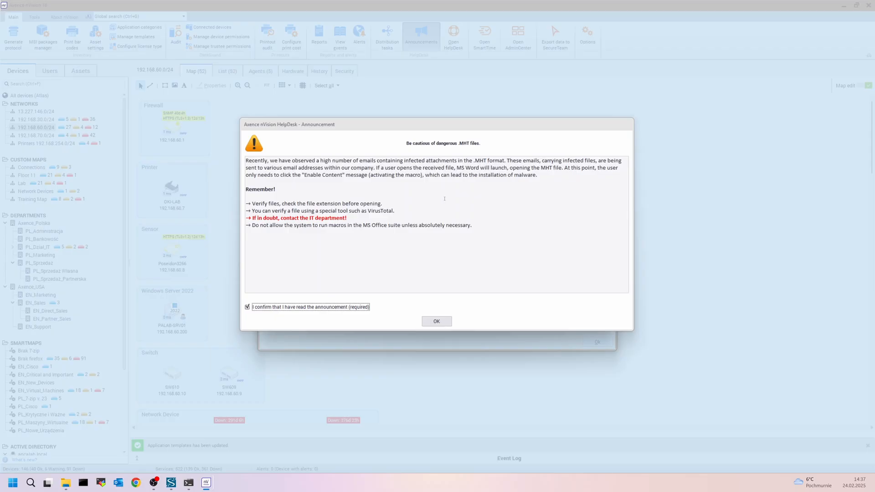
pyautogui.click(436, 321)
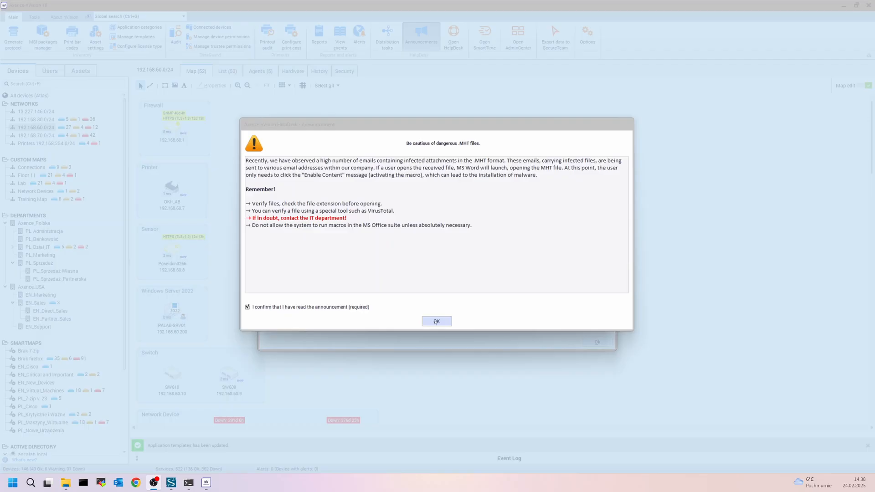
pyautogui.click(436, 321)
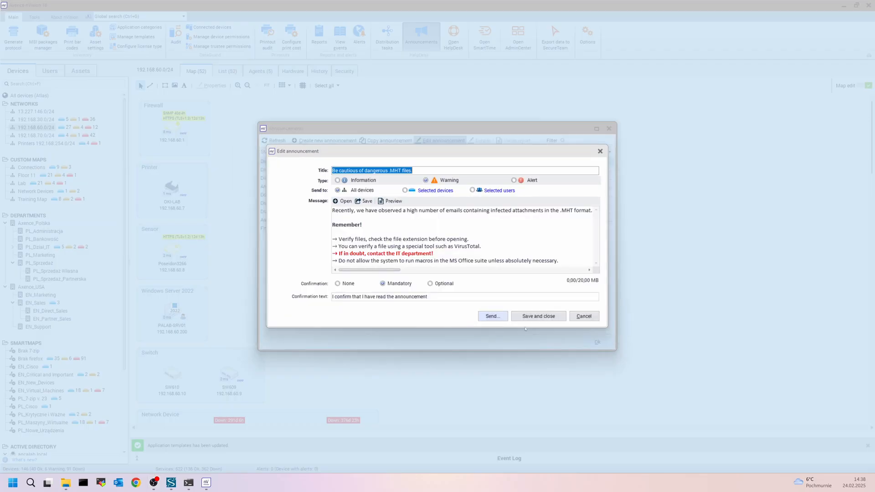